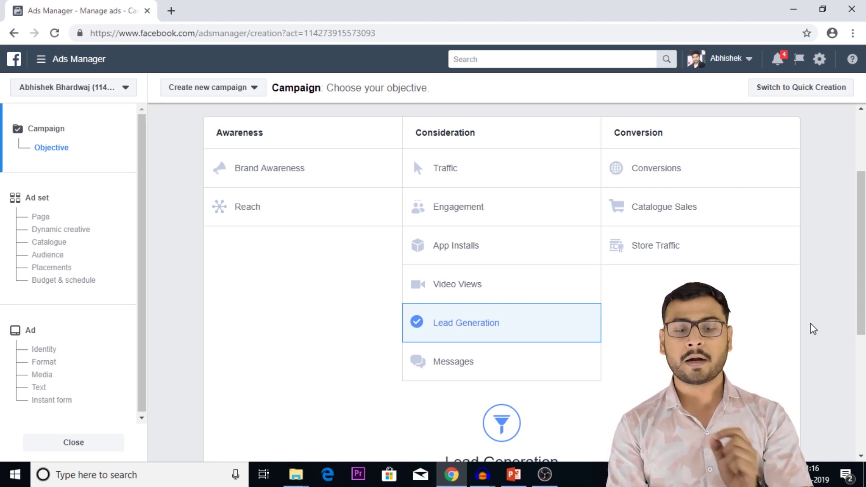
# Enable the A/B test for the Lead Generation campaign, leaving its variable unset, and continue to the ad set.
pyautogui.scroll(-3, 813, 328)
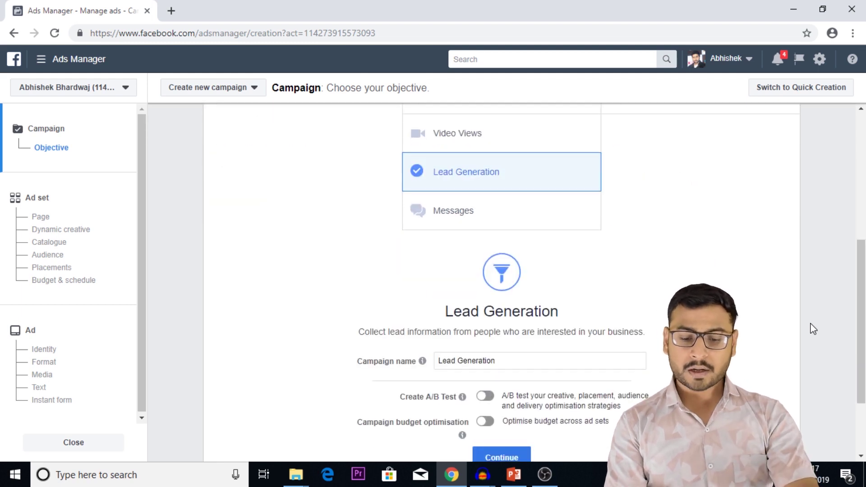
pyautogui.scroll(-1, 813, 329)
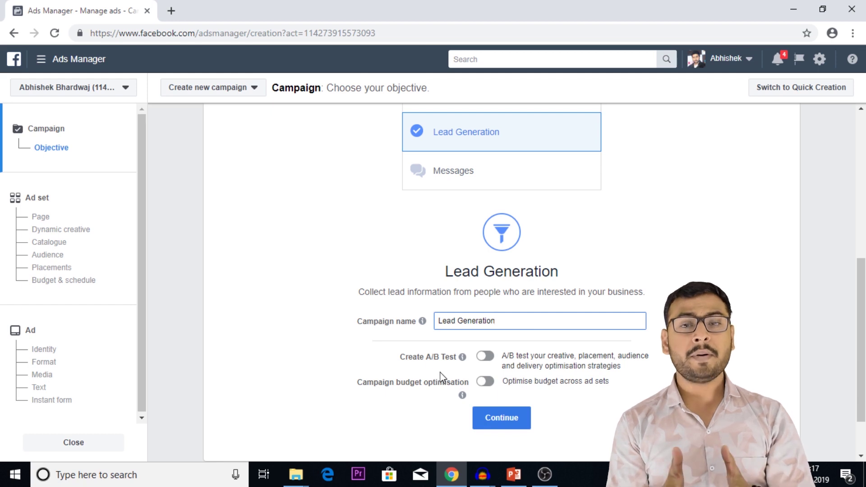
pyautogui.click(485, 356)
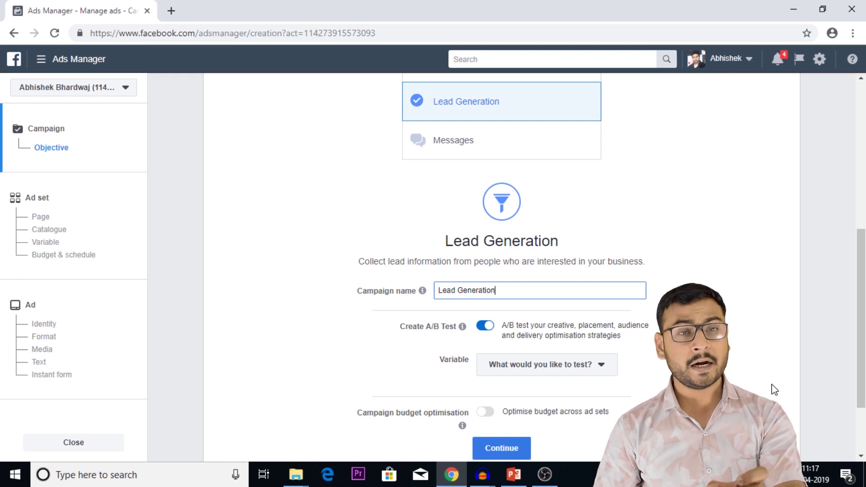
pyautogui.scroll(-2, 775, 391)
pyautogui.click(588, 274)
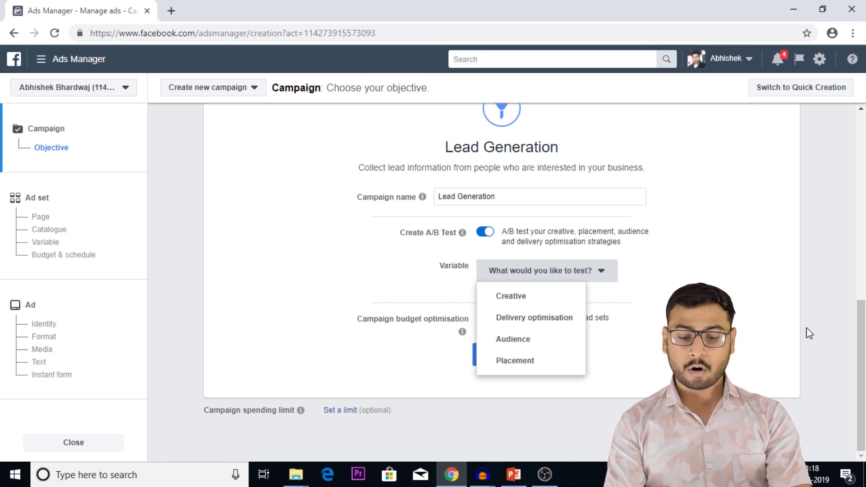
pyautogui.press('Escape')
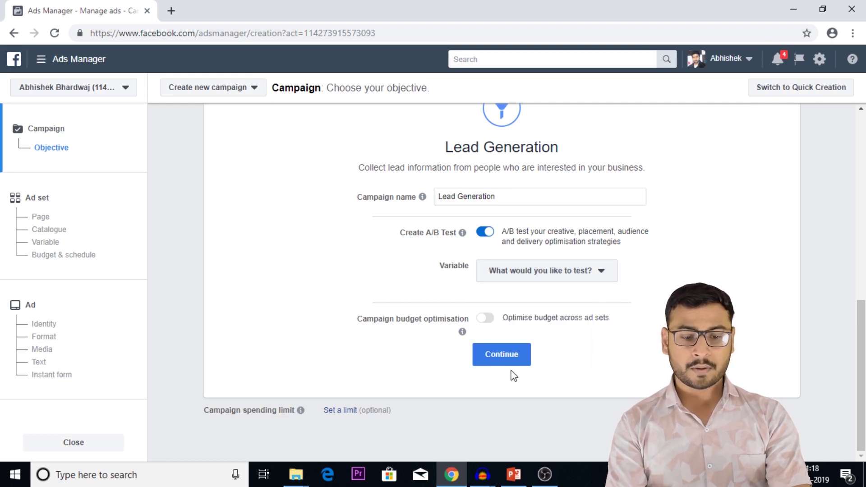
pyautogui.click(501, 355)
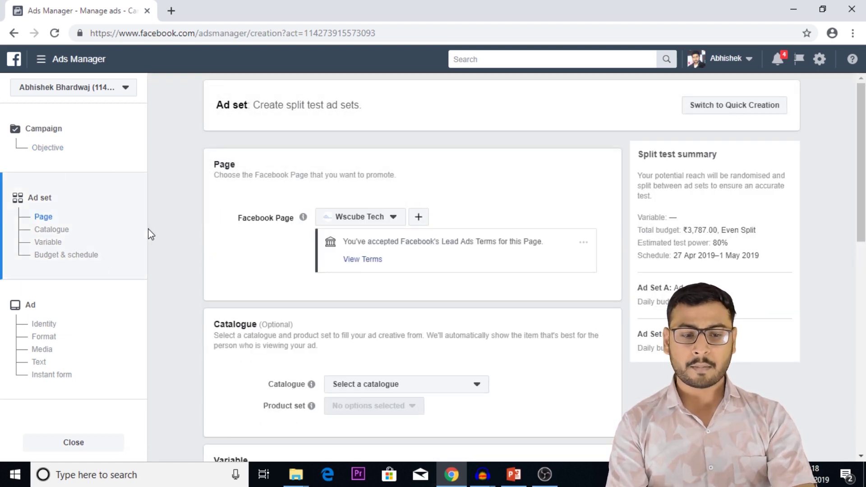
# Look through the split test ad set's settings and choose Creative as the variable to test.
pyautogui.scroll(-4, 519, 367)
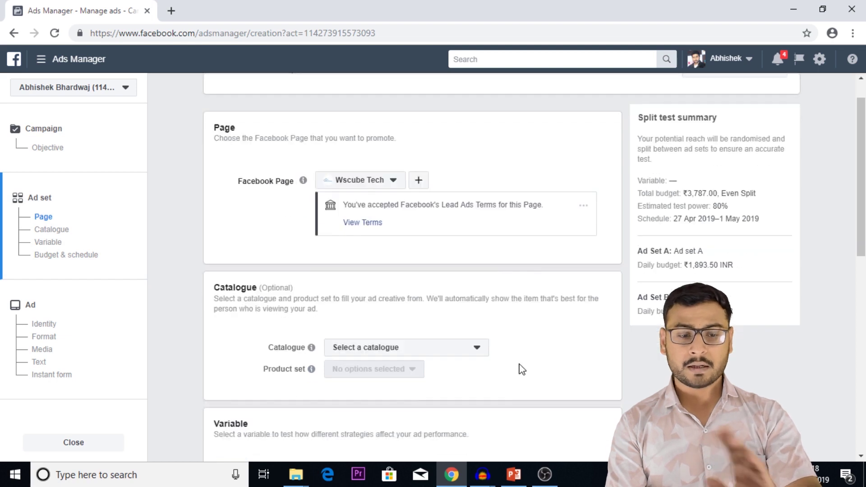
pyautogui.scroll(-6, 523, 370)
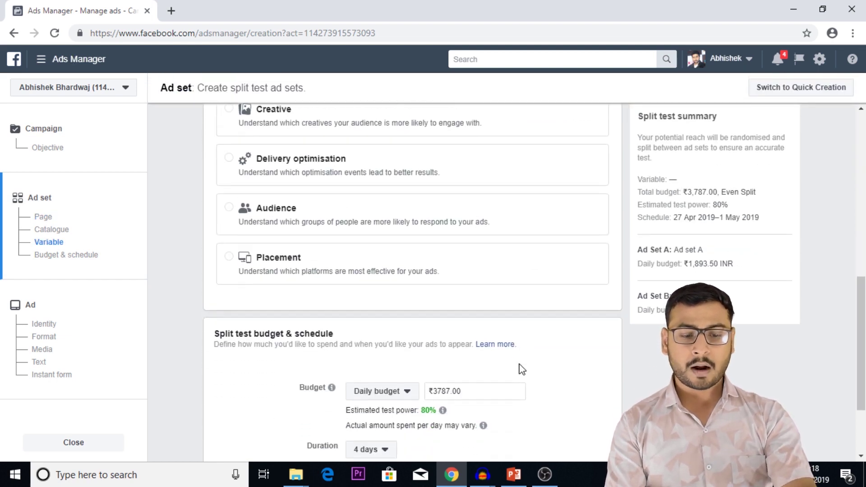
pyautogui.scroll(-2, 522, 369)
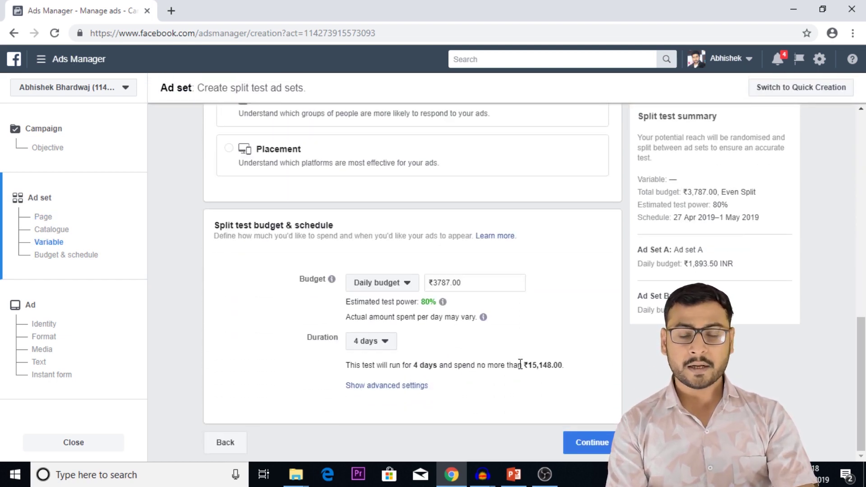
pyautogui.scroll(15, 519, 367)
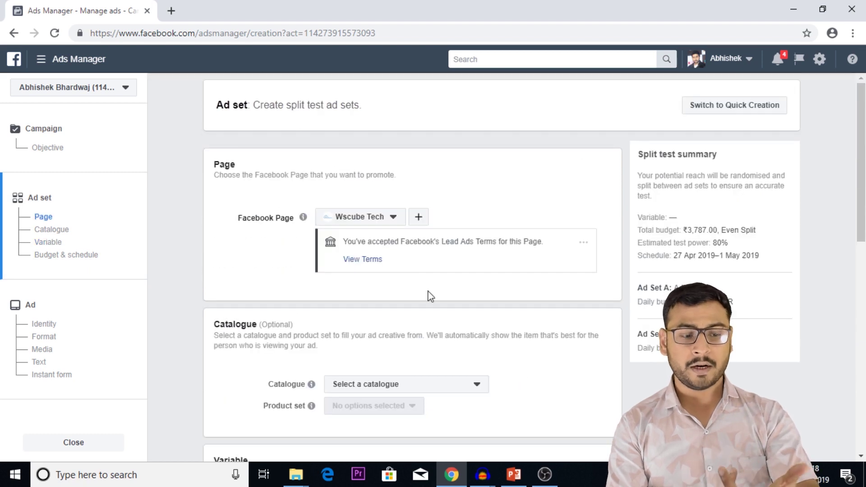
pyautogui.scroll(-6, 526, 285)
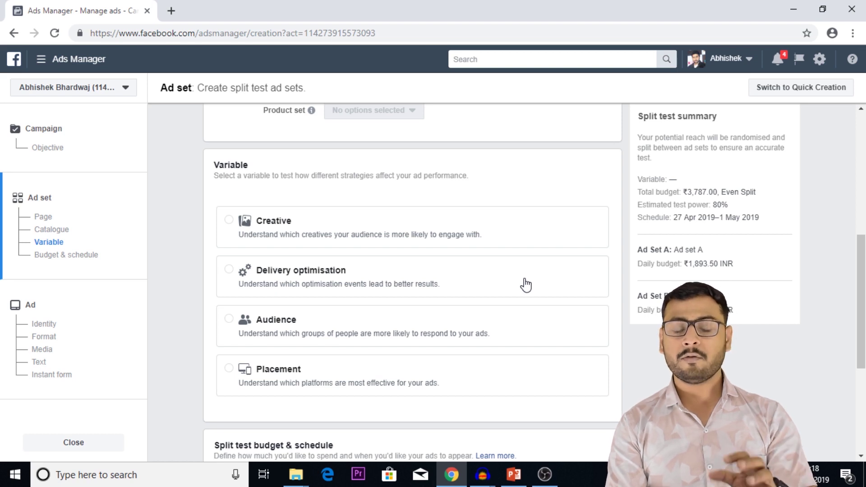
pyautogui.scroll(-3, 526, 285)
pyautogui.scroll(3, 619, 338)
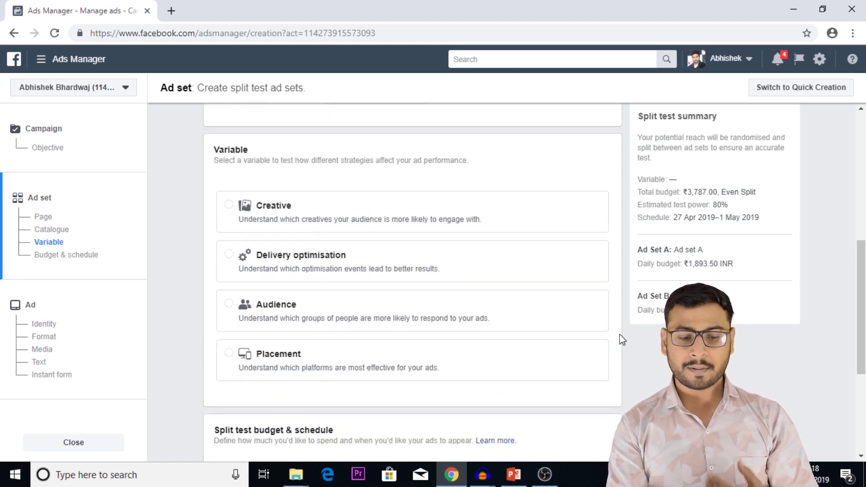
pyautogui.click(287, 209)
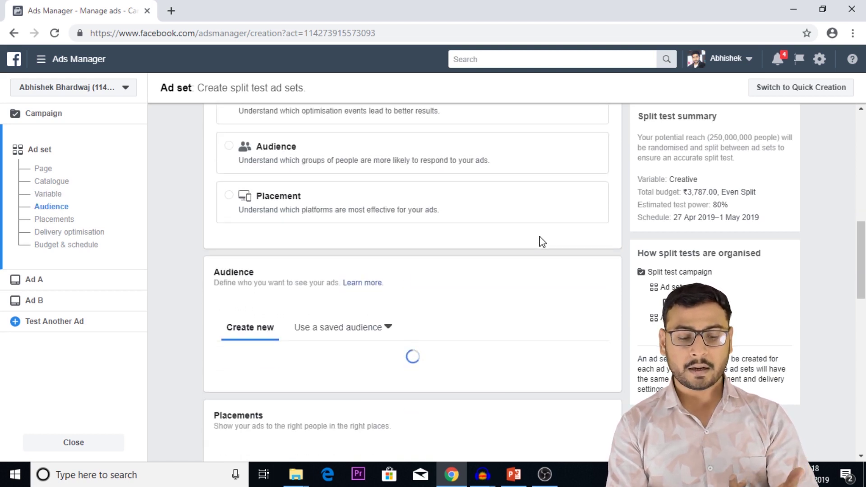
# Open Ad A and Ad B of the split test, and add two more ads to test.
pyautogui.scroll(-8, 542, 242)
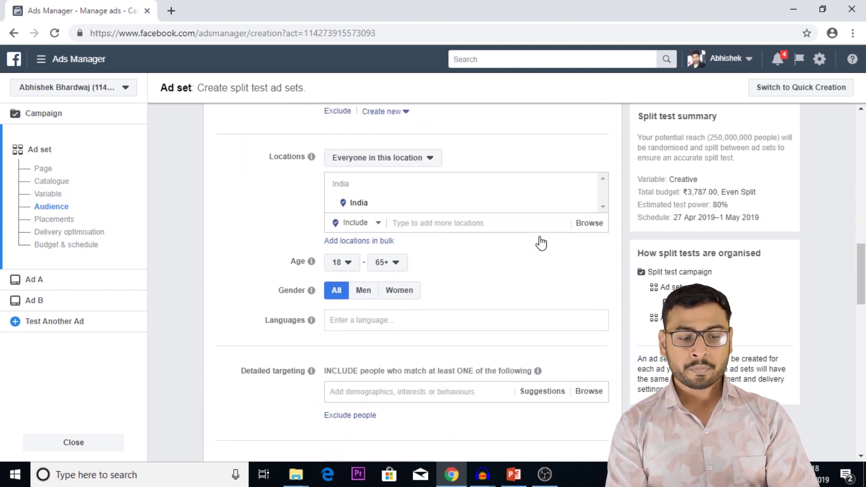
pyautogui.scroll(-8, 542, 242)
pyautogui.scroll(-6, 542, 241)
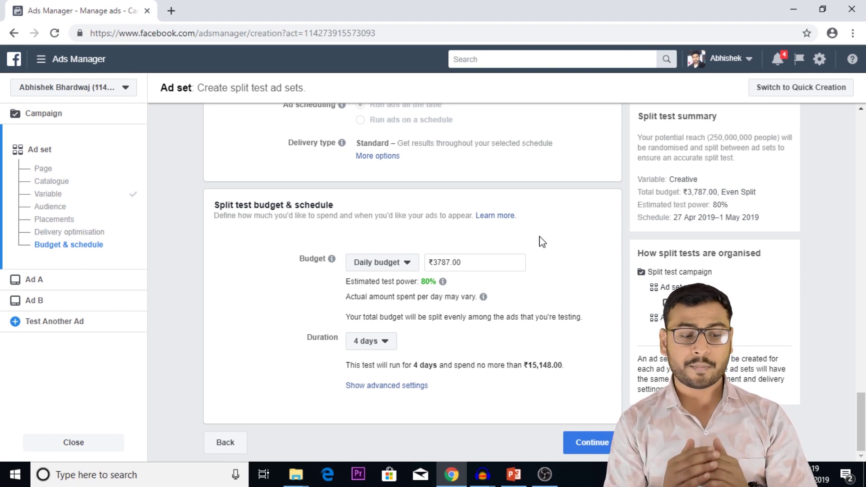
pyautogui.click(48, 281)
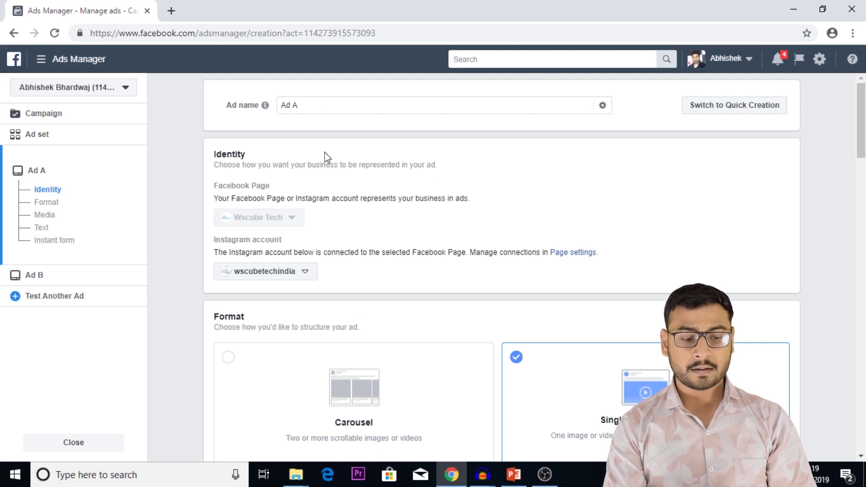
pyautogui.click(48, 279)
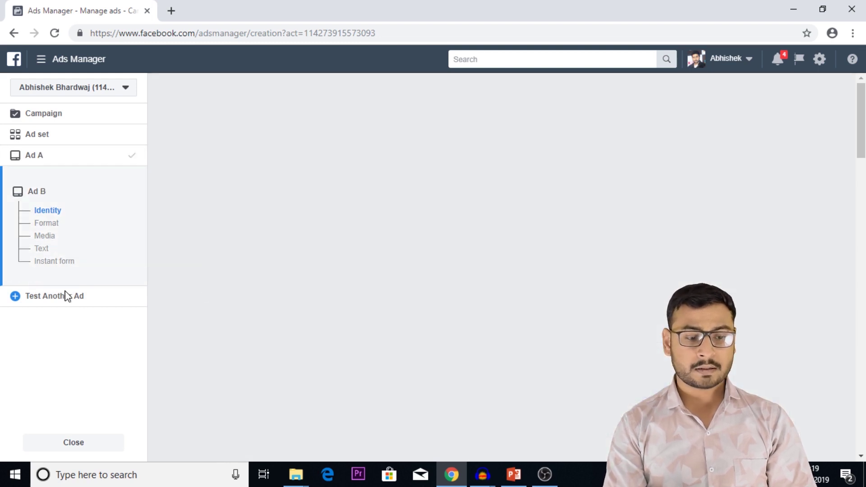
pyautogui.click(61, 296)
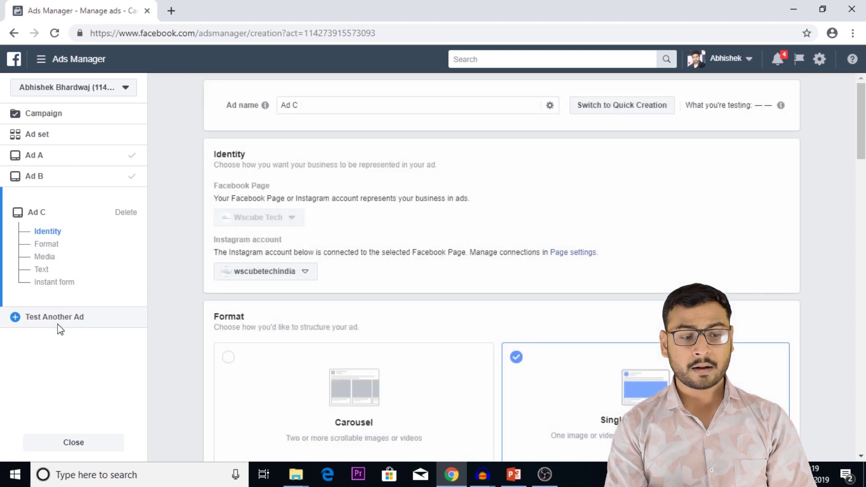
pyautogui.click(38, 320)
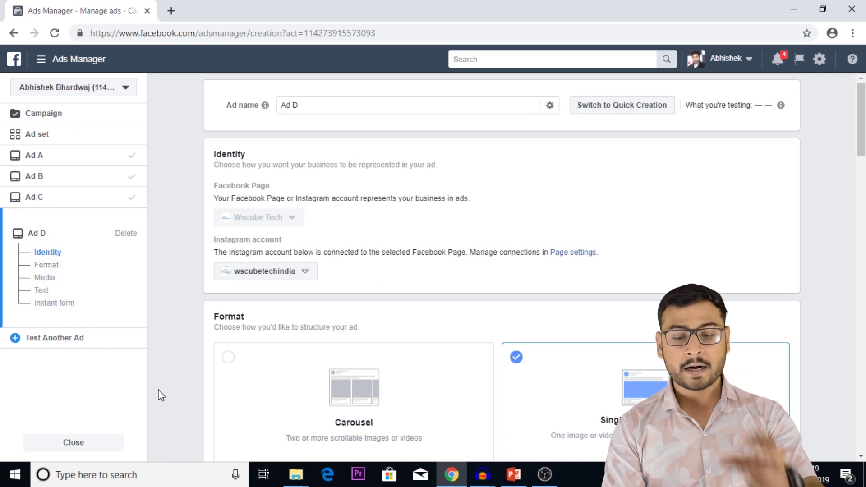
# Examine Ad A's format, media, text and instant form settings.
pyautogui.click(81, 153)
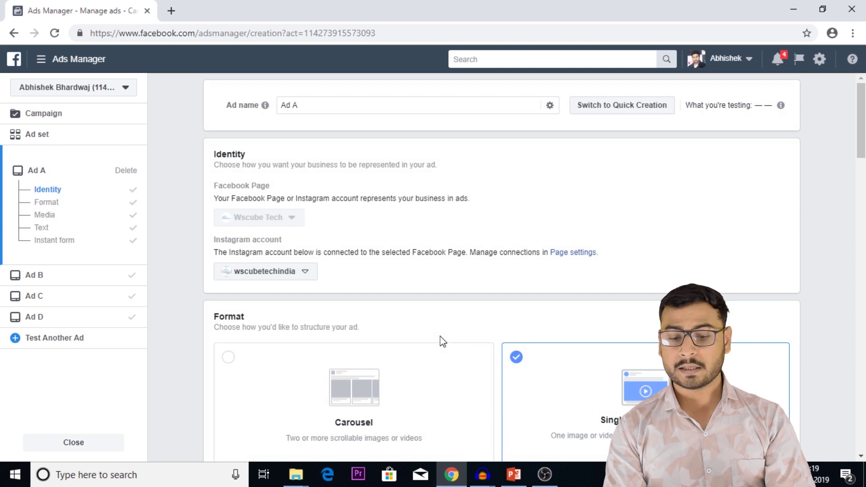
pyautogui.scroll(-3, 442, 341)
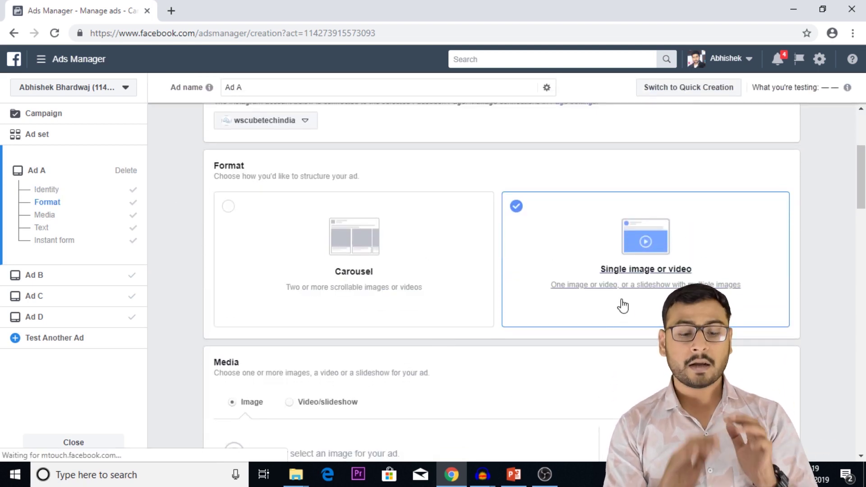
pyautogui.scroll(-3, 567, 377)
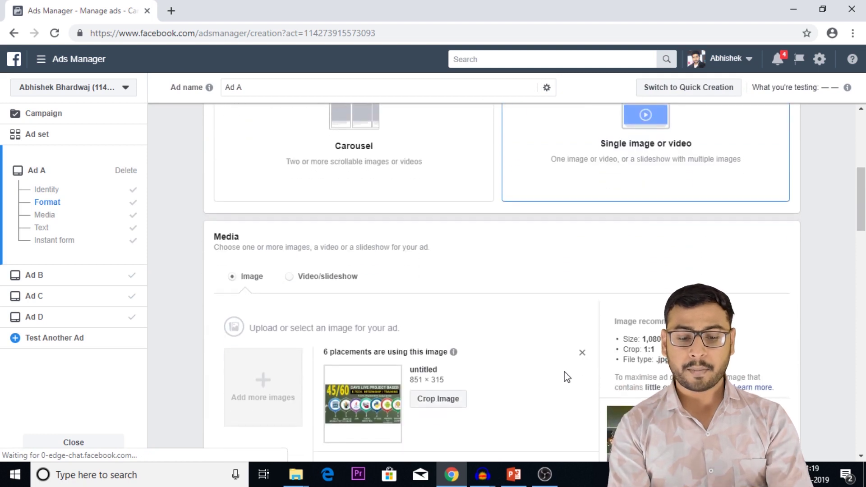
pyautogui.scroll(-5, 567, 378)
pyautogui.scroll(-2, 566, 377)
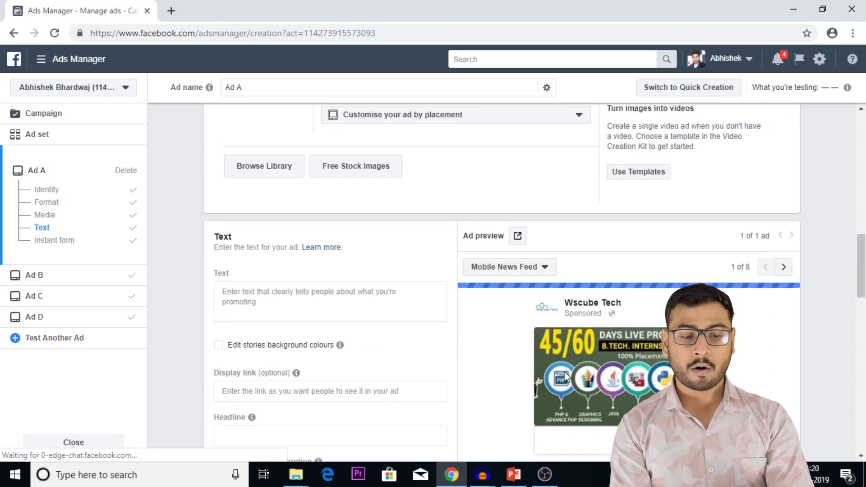
pyautogui.scroll(-7, 566, 377)
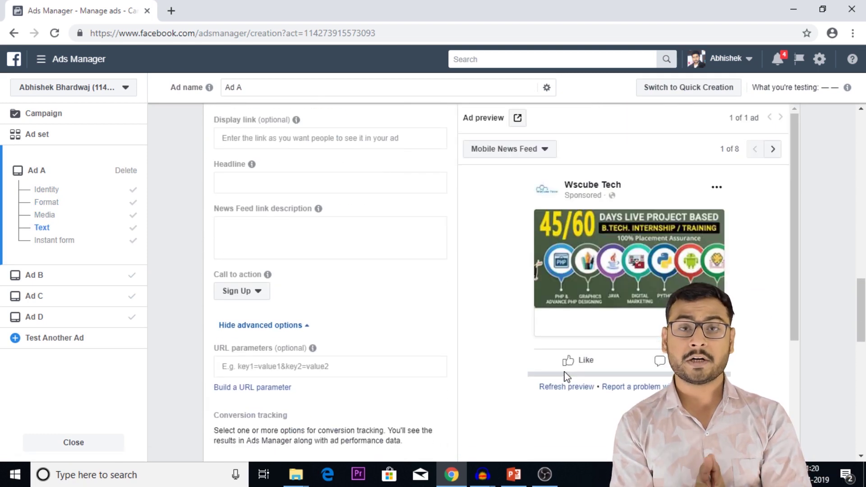
pyautogui.scroll(-6, 567, 377)
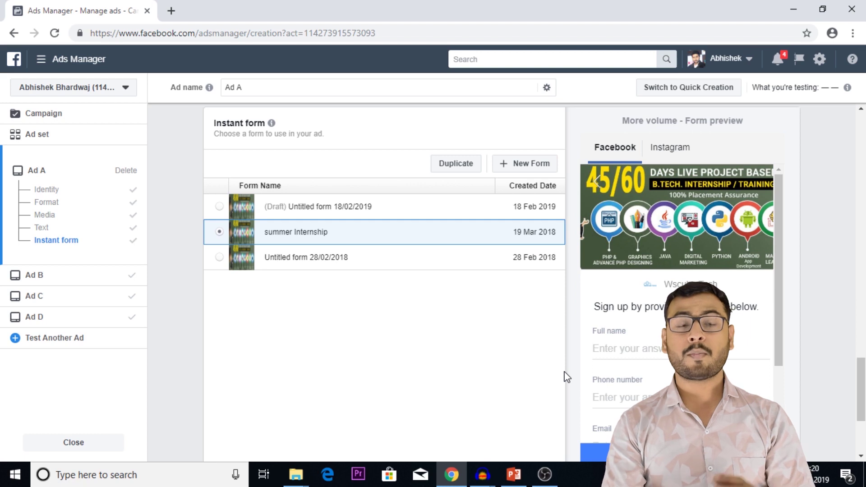
pyautogui.scroll(-4, 567, 377)
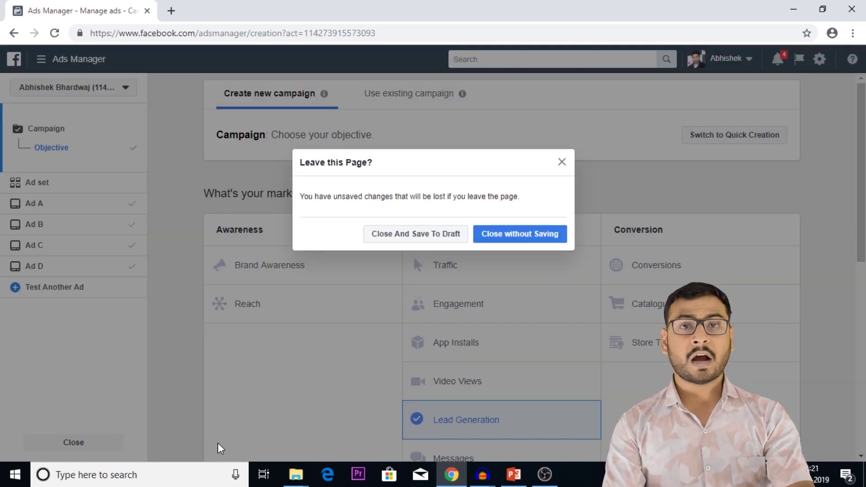
# Leave campaign creation without saving and open the ad sets of the Digital Marketing Lead campaign.
pyautogui.click(520, 243)
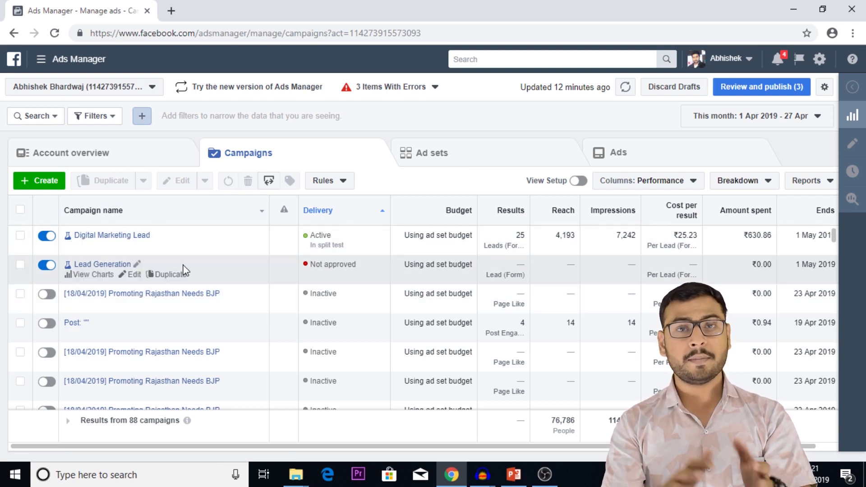
pyautogui.click(121, 237)
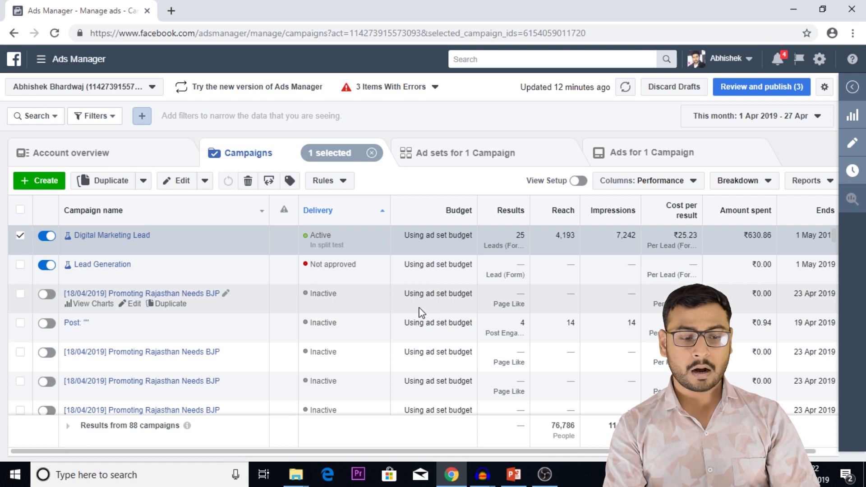
pyautogui.click(129, 237)
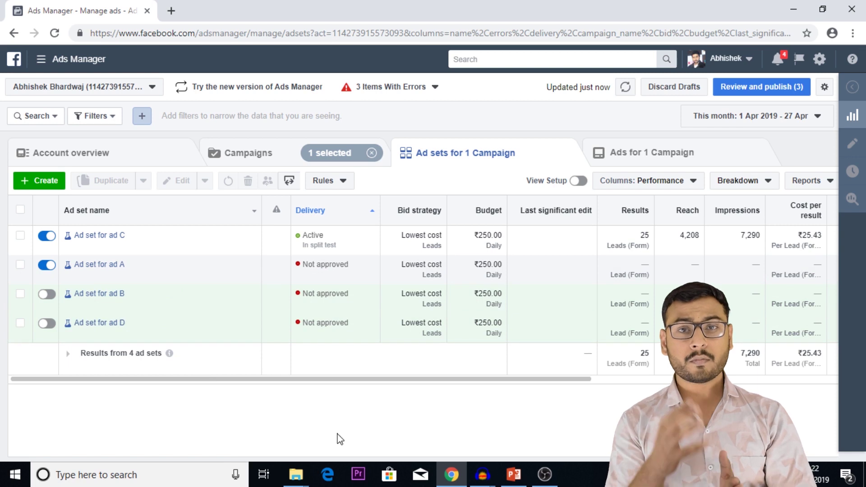
# Compare the ad sets' results, cost, spend and schedule columns, and open the ads in the ad set for ad C.
pyautogui.moveTo(545, 476)
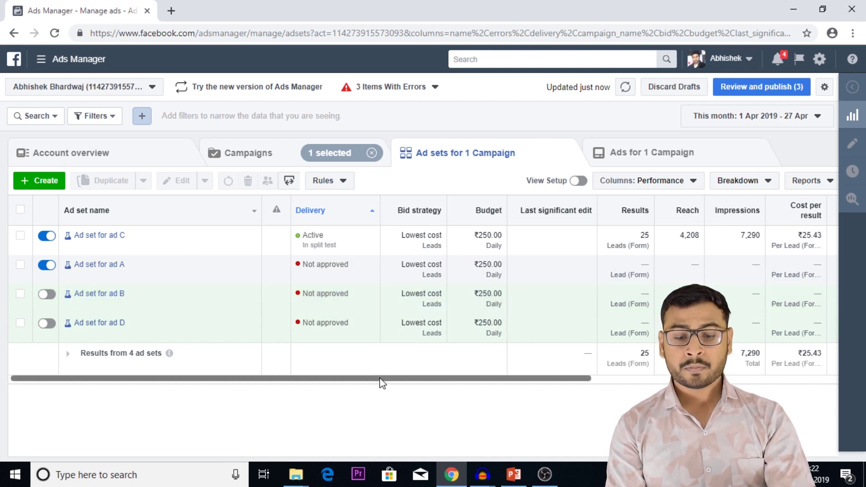
pyautogui.moveTo(383, 379); pyautogui.dragTo(432, 378)
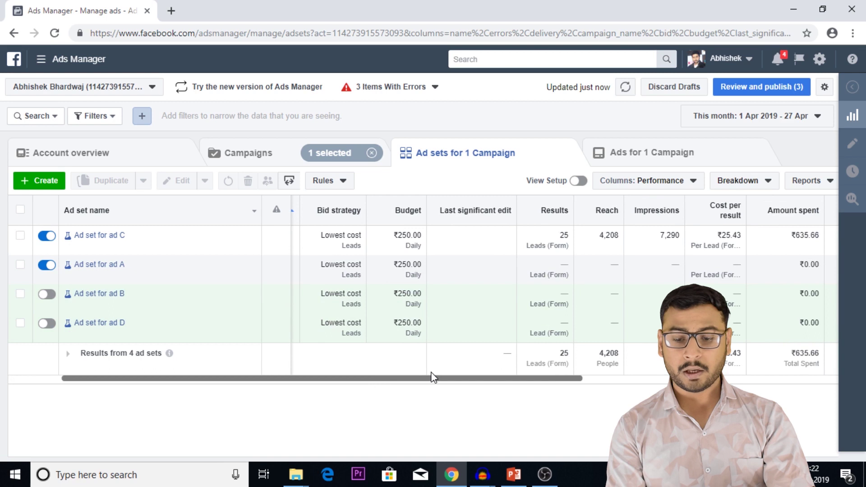
pyautogui.moveTo(431, 389); pyautogui.dragTo(585, 379)
pyautogui.click(509, 251)
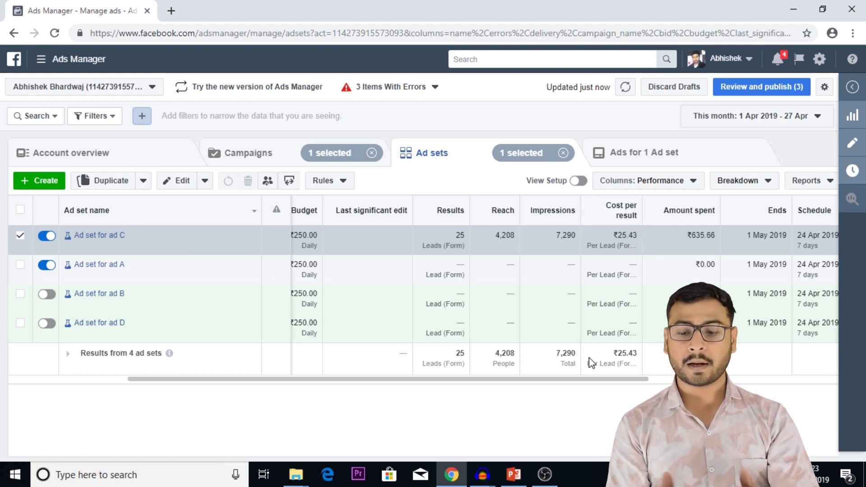
pyautogui.hscroll(3, 590, 378)
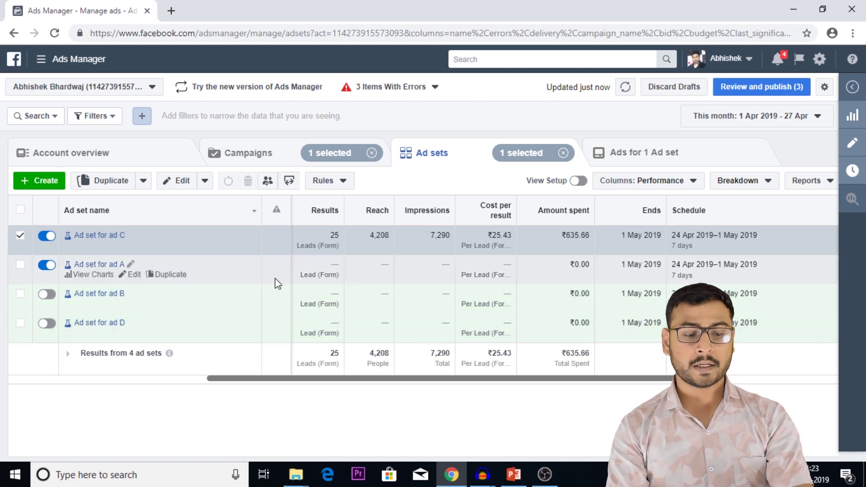
pyautogui.click(120, 239)
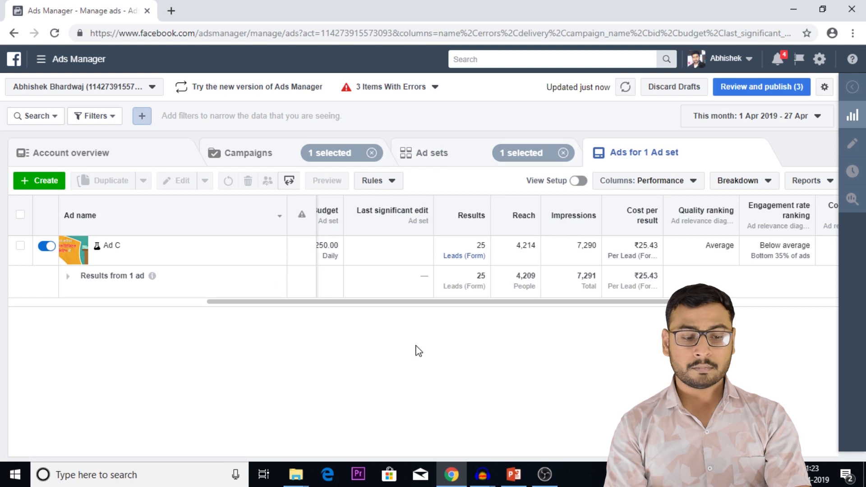
pyautogui.moveTo(319, 301); pyautogui.dragTo(183, 310)
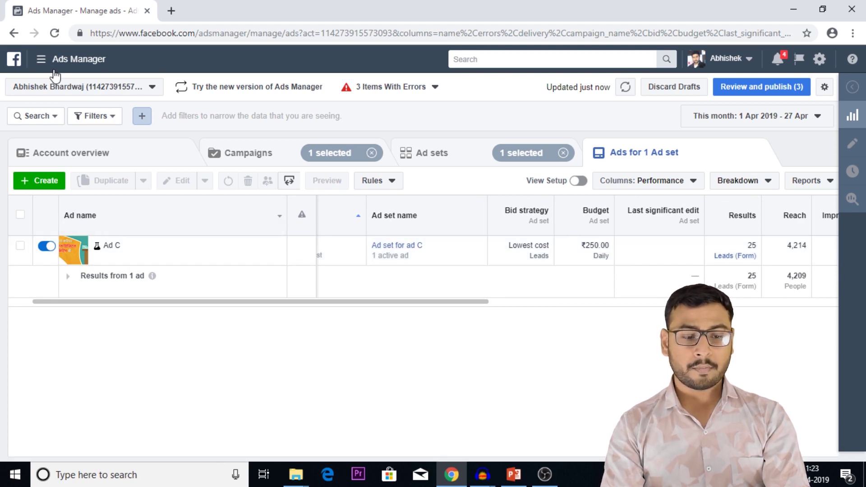
# Return to the campaigns list and open the charts of the Digital Marketing Lead campaign.
pyautogui.click(14, 33)
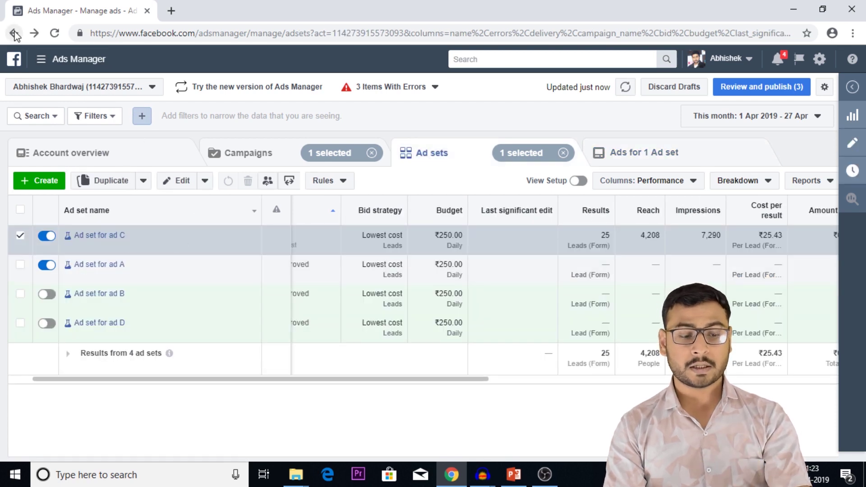
pyautogui.click(14, 33)
pyautogui.moveTo(261, 316)
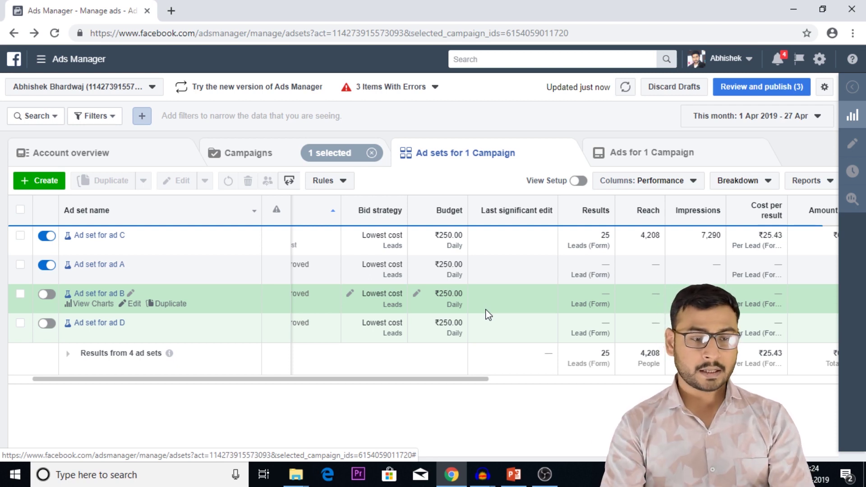
pyautogui.click(14, 35)
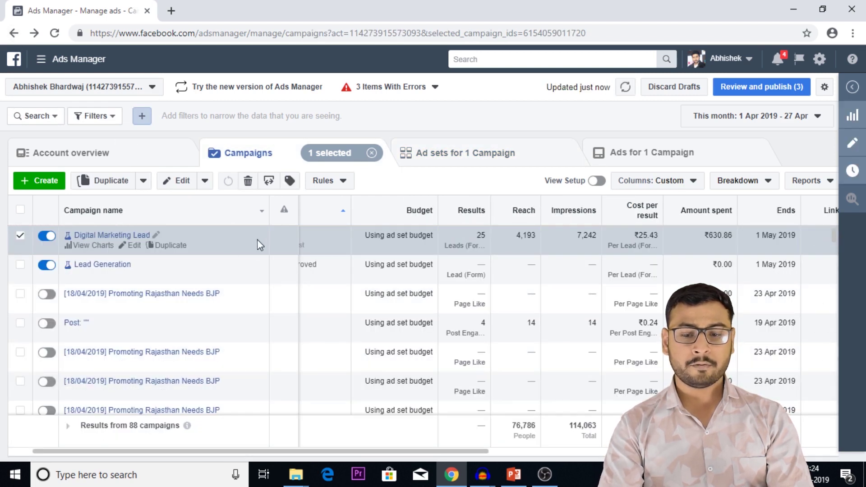
pyautogui.moveTo(118, 247)
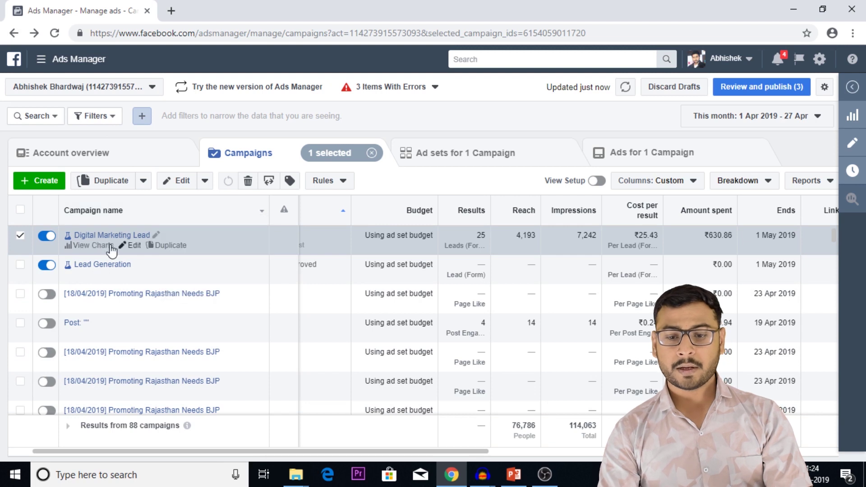
pyautogui.click(93, 246)
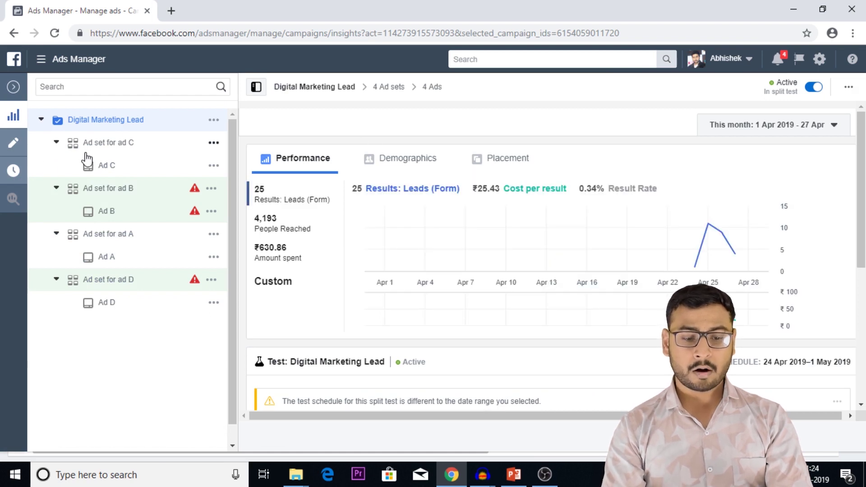
# Open the leads data download for Ad C from its additional options in the campaign tree.
pyautogui.click(214, 120)
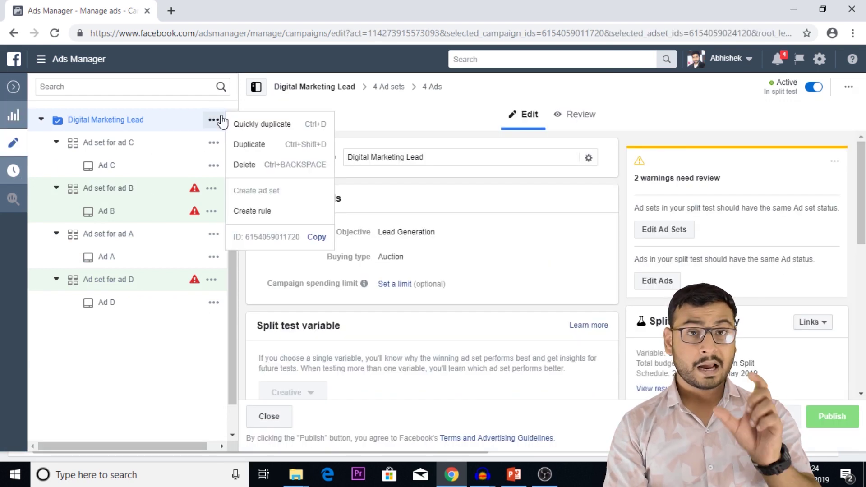
pyautogui.click(214, 166)
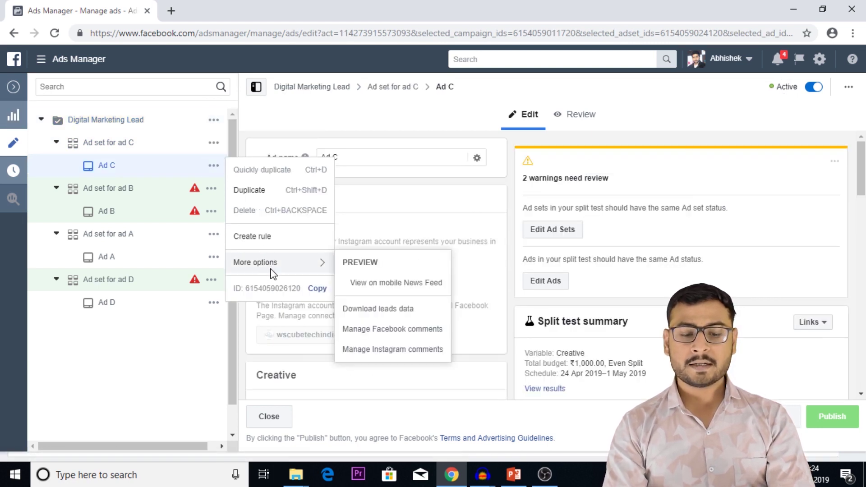
pyautogui.moveTo(290, 267)
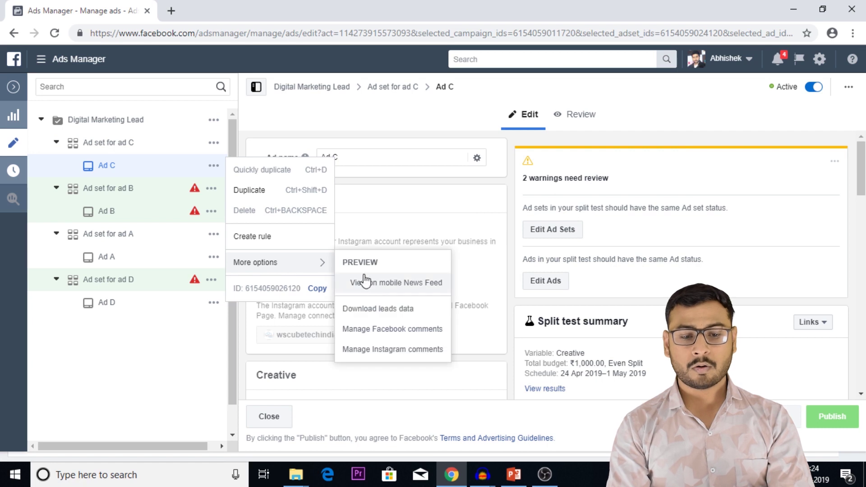
pyautogui.click(393, 310)
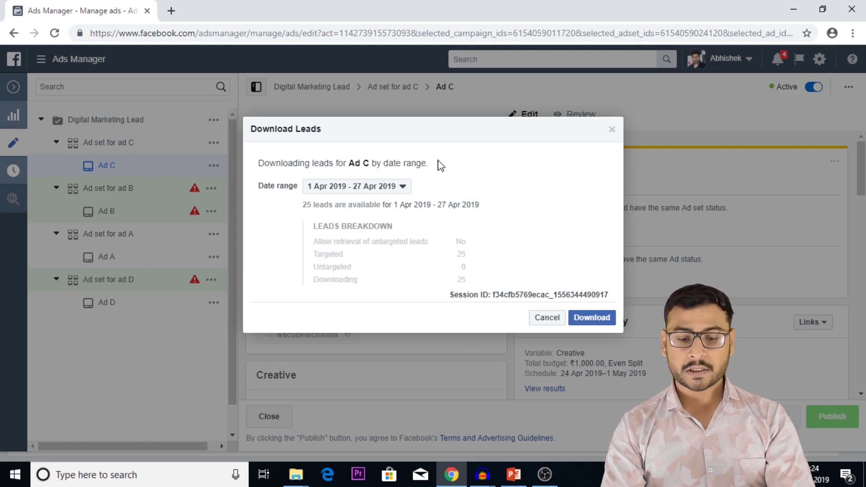
# Set the date range of Ad C's lead download to 24 Apr 2019 - 27 Apr 2019.
pyautogui.click(362, 186)
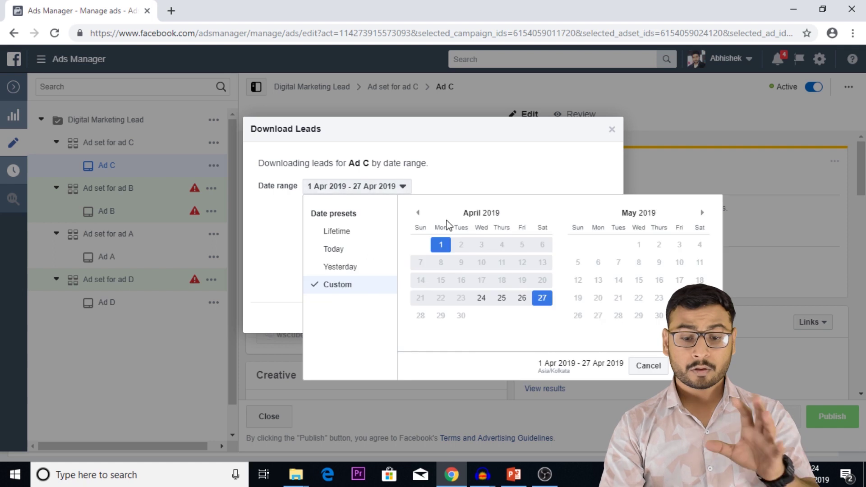
pyautogui.click(478, 301)
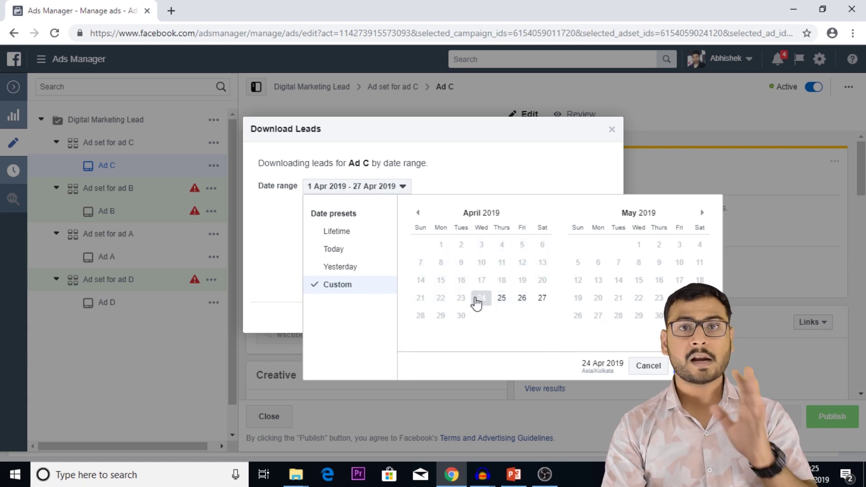
pyautogui.click(540, 301)
pyautogui.click(541, 299)
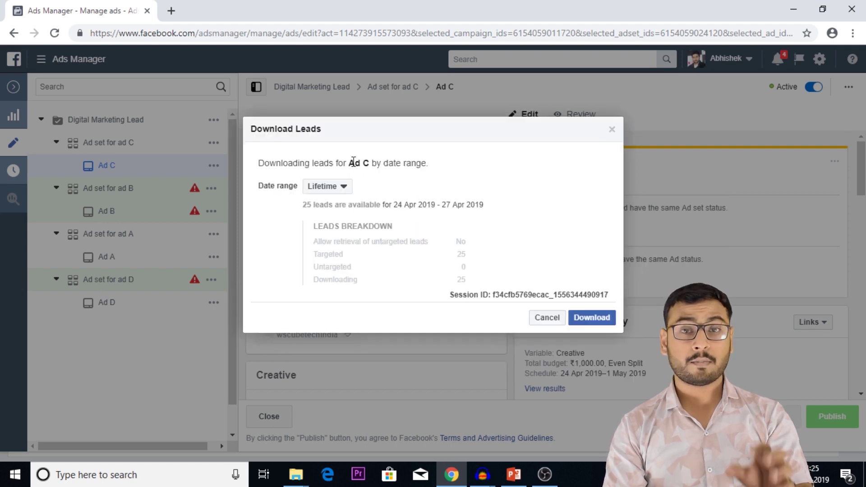
# Download Ad C's leads as a CSV file and open the file in Excel.
pyautogui.click(592, 317)
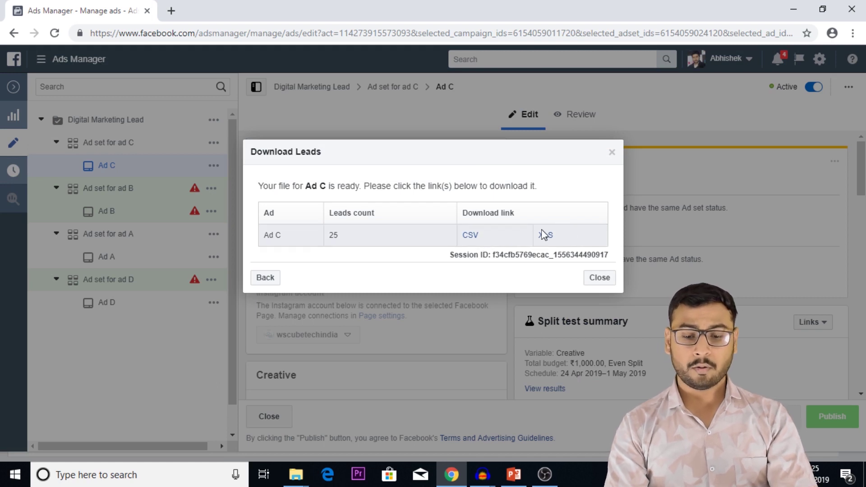
pyautogui.click(471, 238)
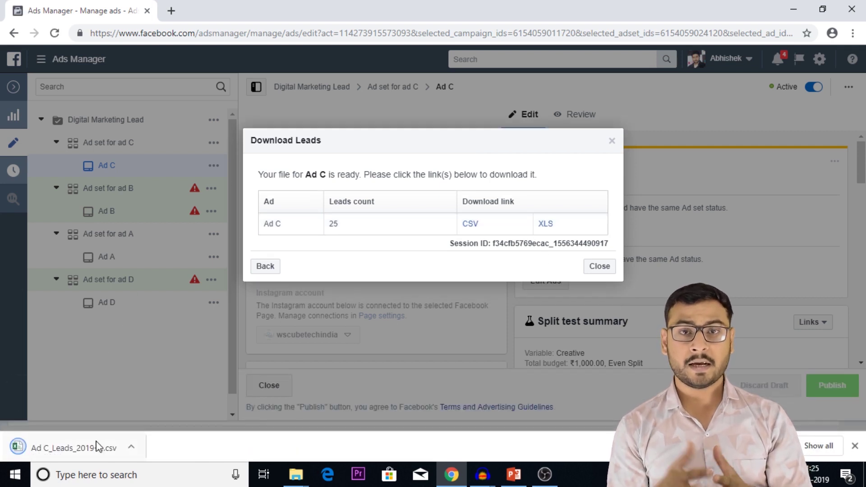
pyautogui.click(94, 448)
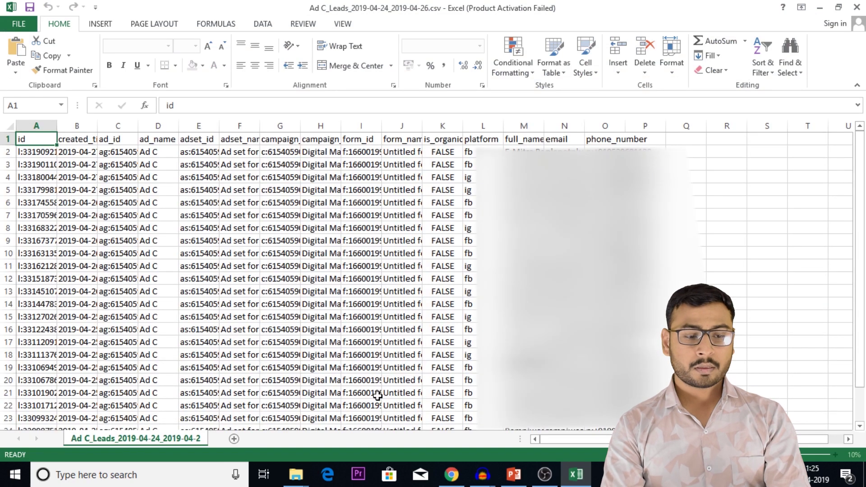
# Fit the created_time column to its contents and look through the timestamps of all lead rows.
pyautogui.doubleClick(97, 126)
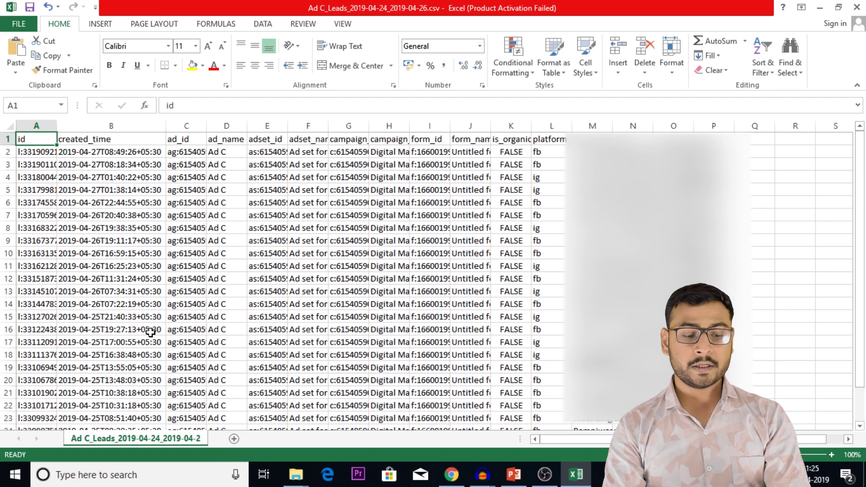
pyautogui.scroll(-1, 150, 333)
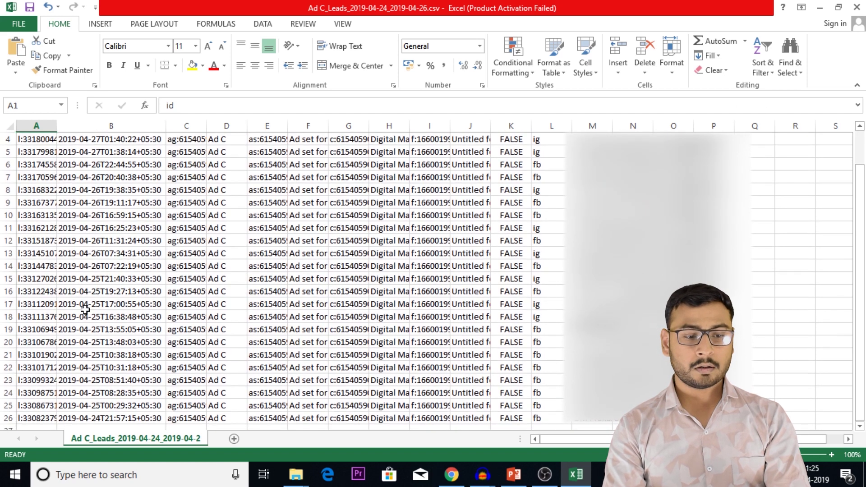
pyautogui.scroll(-1, 97, 368)
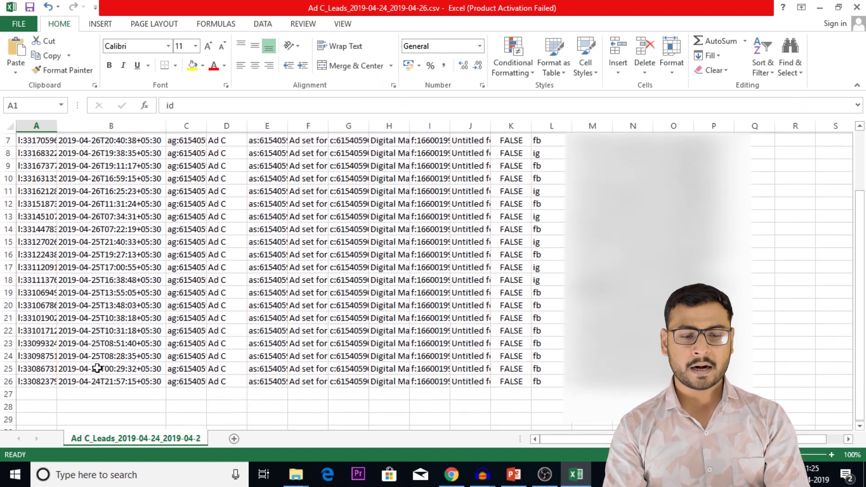
pyautogui.scroll(2, 97, 368)
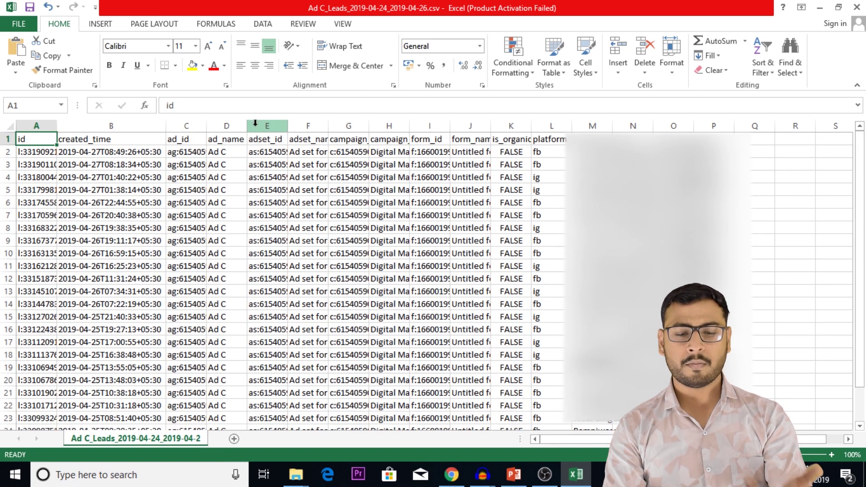
# Widen the campaign_name, platform, full_name and email columns so the lead details are readable.
pyautogui.click(309, 126)
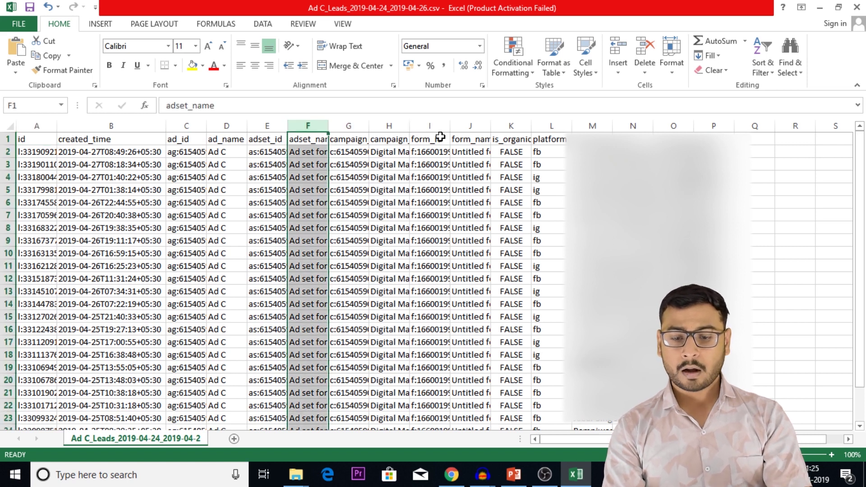
pyautogui.doubleClick(408, 121)
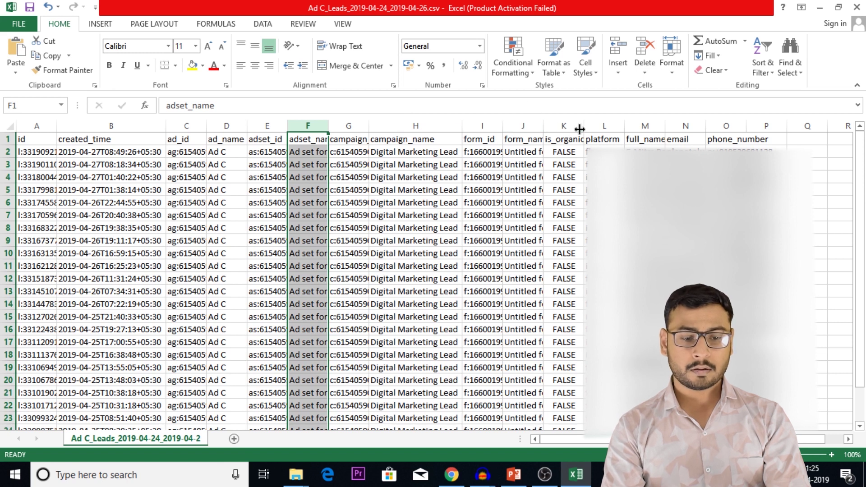
pyautogui.moveTo(581, 128); pyautogui.dragTo(608, 124)
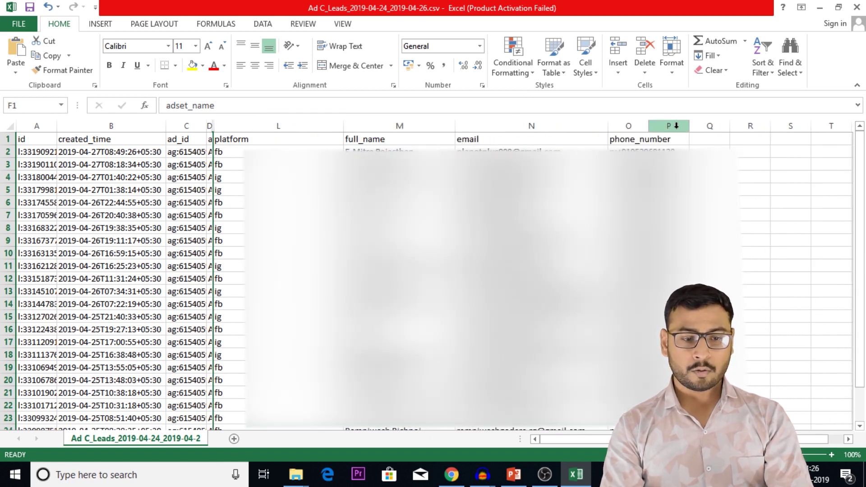
pyautogui.click(690, 129)
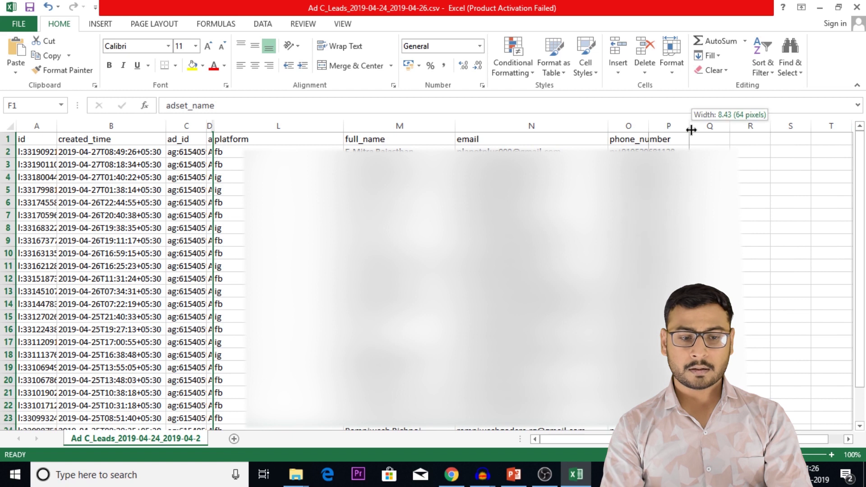
# Fill the header row of the leads sheet with yellow.
pyautogui.click(5, 135)
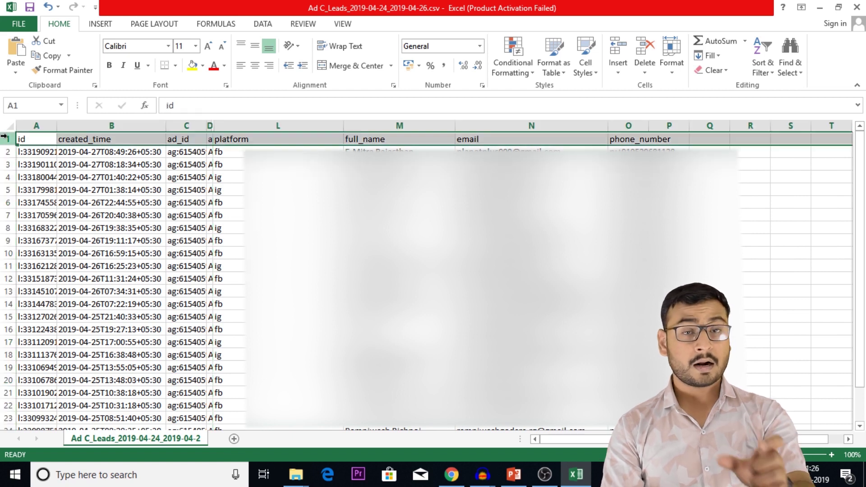
pyautogui.click(192, 65)
pyautogui.click(399, 215)
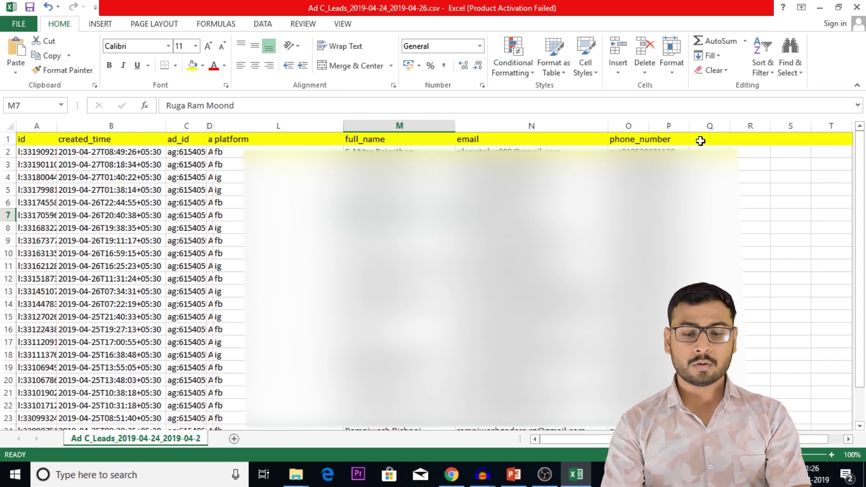
# Switch back to Ads Manager, close the lead download dialog, and examine Ad C's split test summary, creative and instant form.
pyautogui.hotkey('alt', 'Tab')
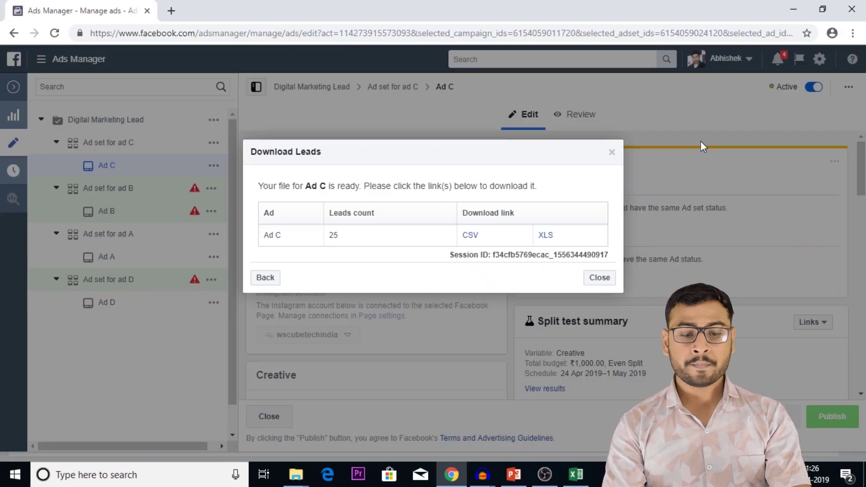
pyautogui.click(612, 151)
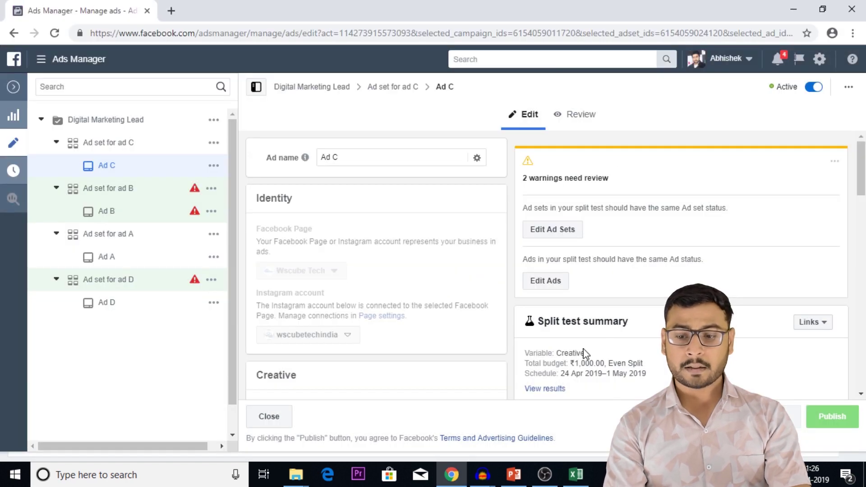
pyautogui.scroll(-5, 585, 354)
pyautogui.scroll(-3, 585, 354)
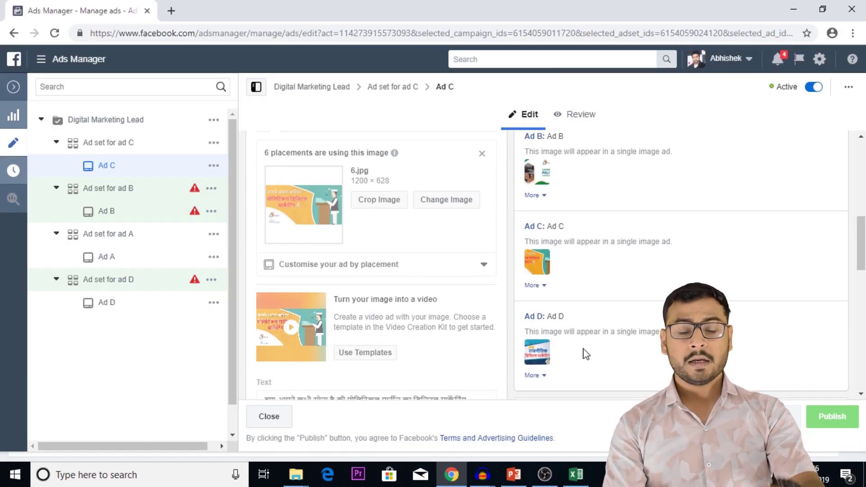
pyautogui.scroll(-8, 586, 353)
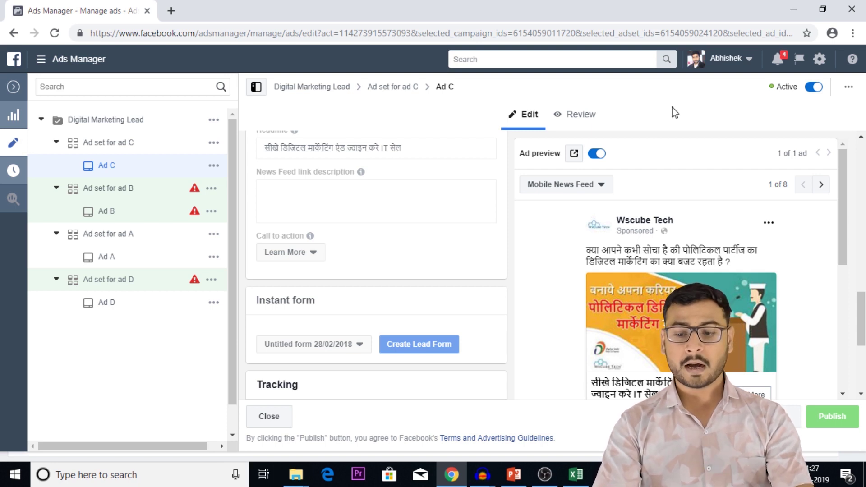
# Page through Ad C's placement previews from Mobile News Feed to Instagram stories.
pyautogui.click(822, 186)
pyautogui.click(823, 185)
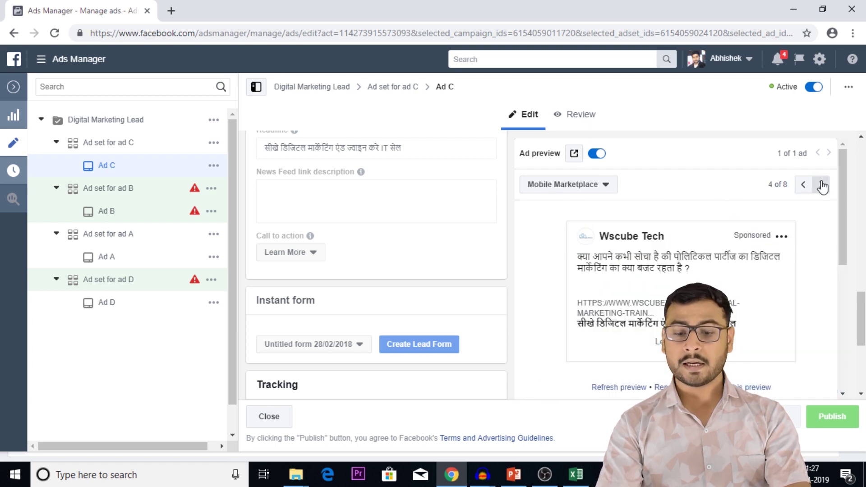
pyautogui.click(821, 184)
pyautogui.click(822, 185)
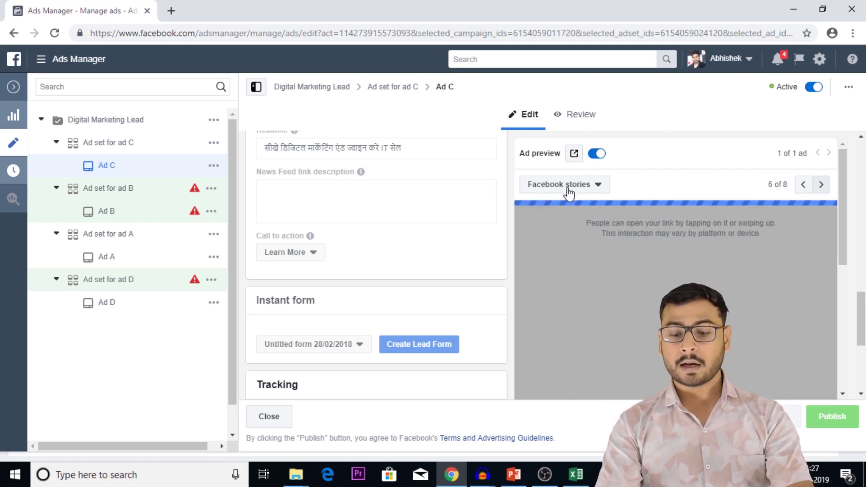
pyautogui.scroll(-3, 377, 266)
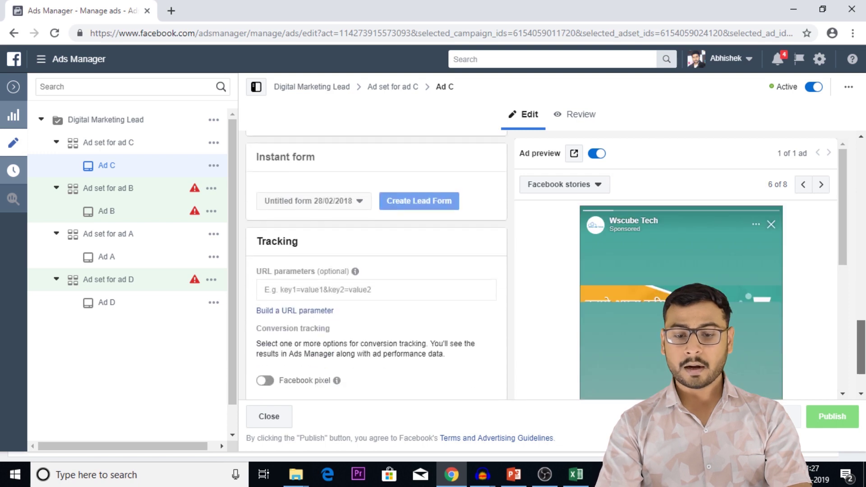
pyautogui.moveTo(847, 206)
pyautogui.mouseDown()
pyautogui.moveTo(846, 251)
pyautogui.moveTo(846, 222)
pyautogui.mouseUp()
pyautogui.click(821, 147)
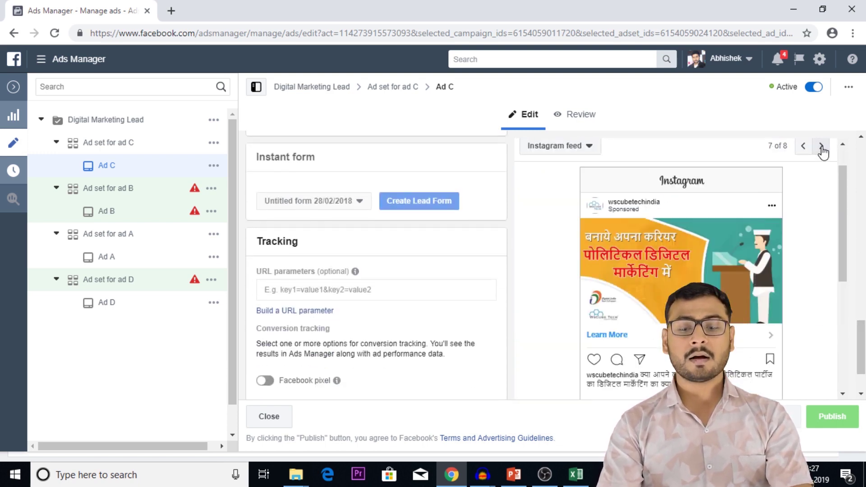
pyautogui.click(822, 147)
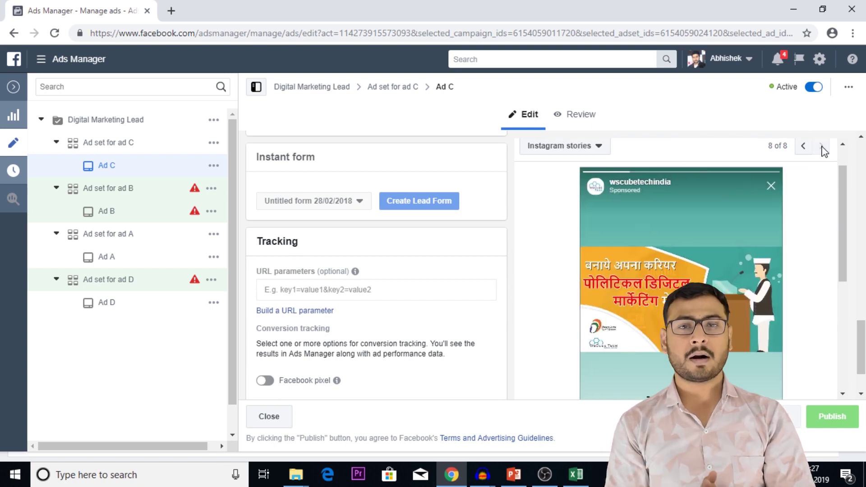
pyautogui.moveTo(845, 265)
pyautogui.mouseDown()
pyautogui.moveTo(845, 343)
pyautogui.moveTo(846, 251)
pyautogui.mouseUp()
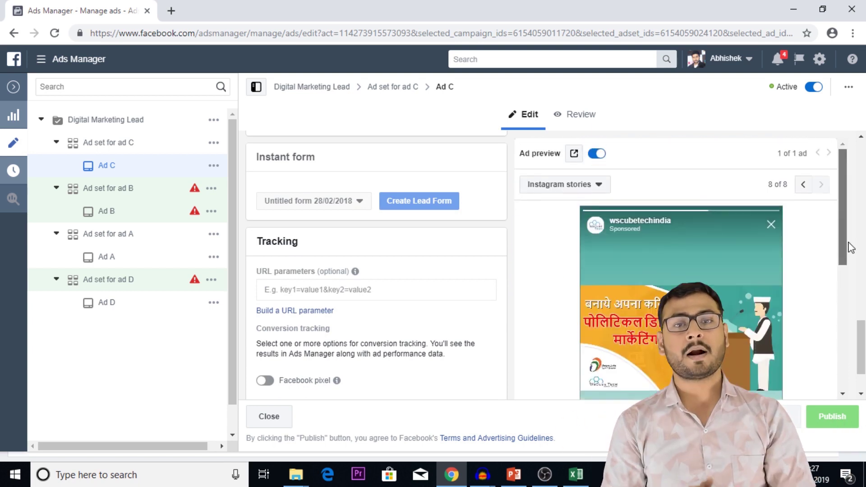